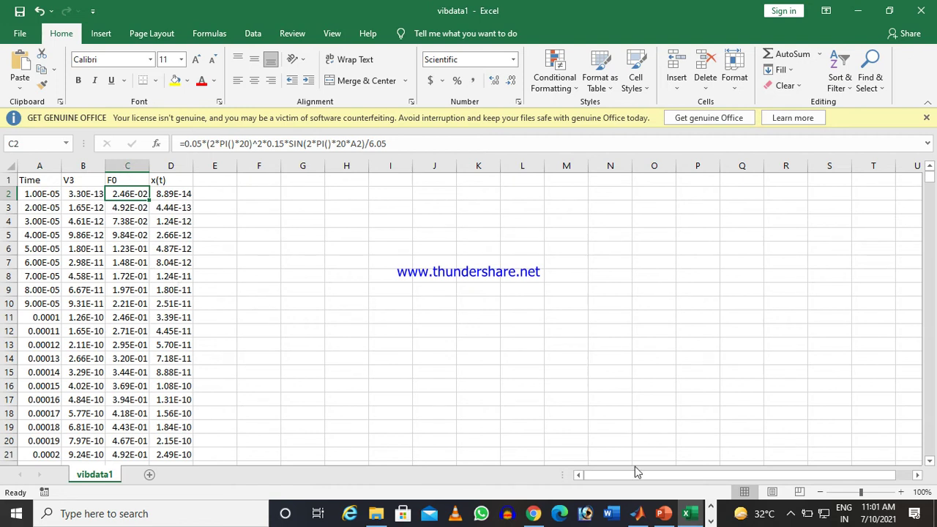
# Switch to MATLAB and read vibdata1.csv into the variable d with xlsread
pyautogui.click(638, 514)
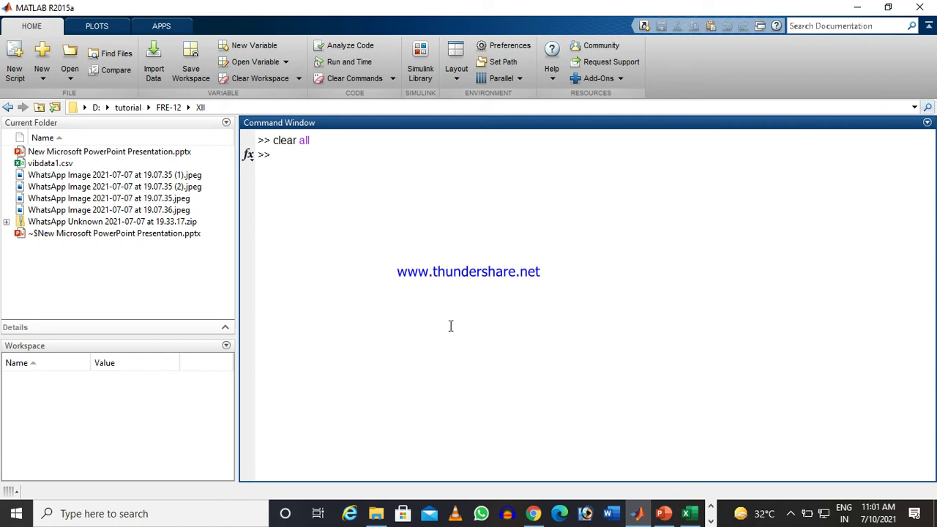
pyautogui.write('d')
pyautogui.write('=xlsrea')
pyautogui.write("d('vibdata1.c")
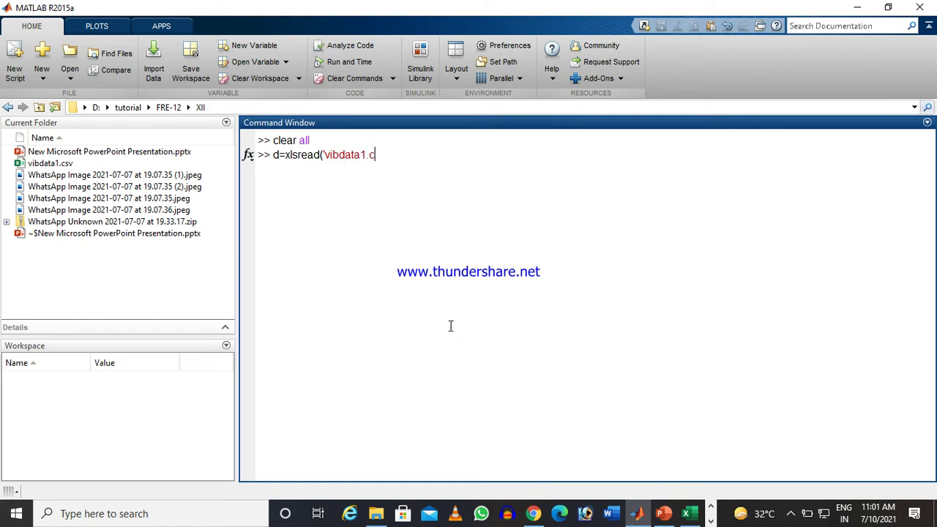
pyautogui.write("sv');")
pyautogui.press('Return')
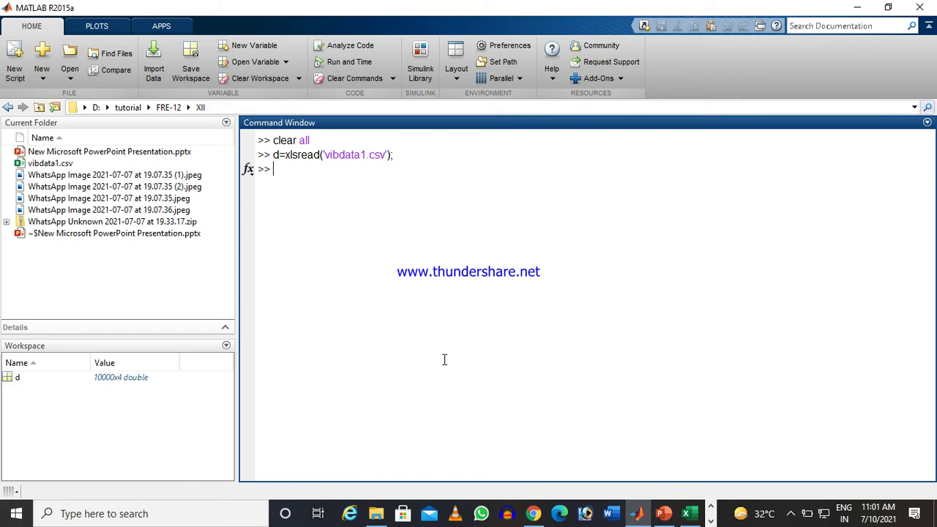
# Assign the third column of d to the variable in and the fourth column to out
pyautogui.write('t')
pyautogui.write('n=d(:,3);')
pyautogui.press('Return')
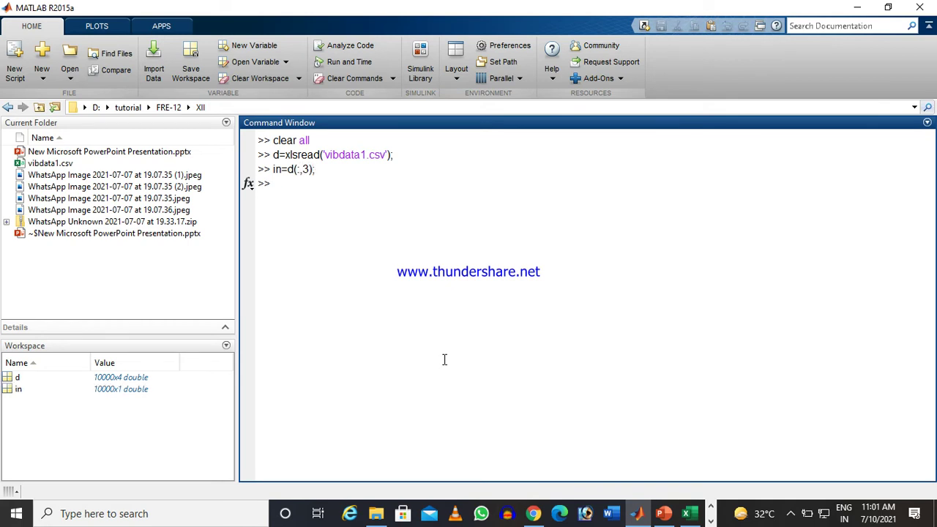
pyautogui.write('o')
pyautogui.write('ut=d(:,4);')
pyautogui.press('Return')
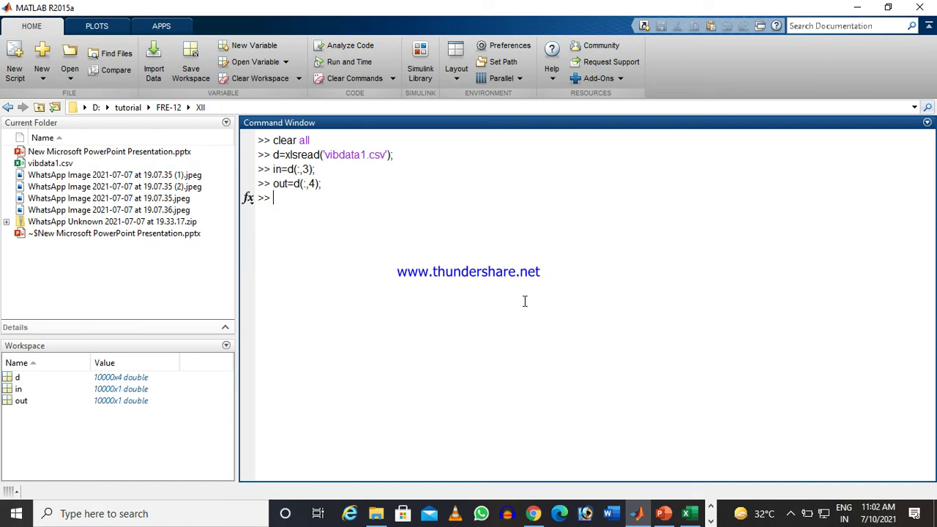
# Launch the System Identification app with the ident command and bring its window to the front
pyautogui.write('i')
pyautogui.write('dent')
pyautogui.press('Return')
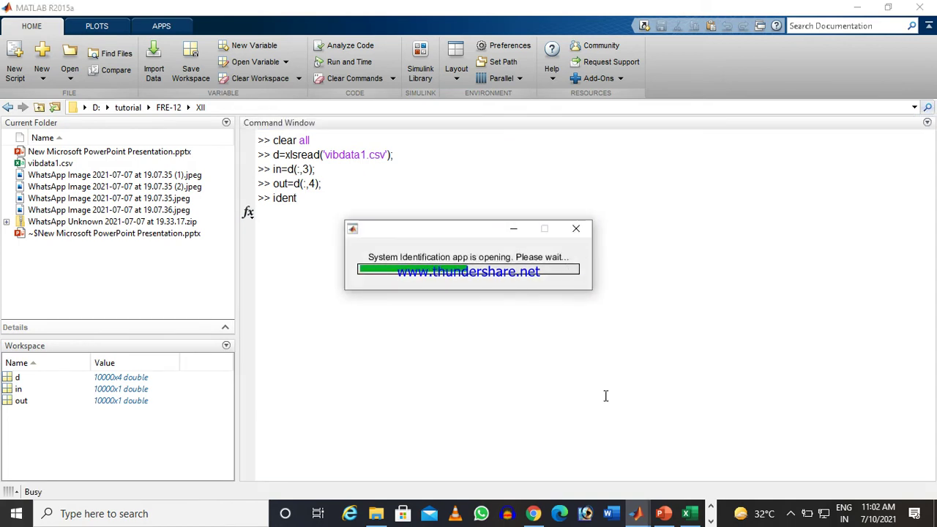
pyautogui.click(688, 514)
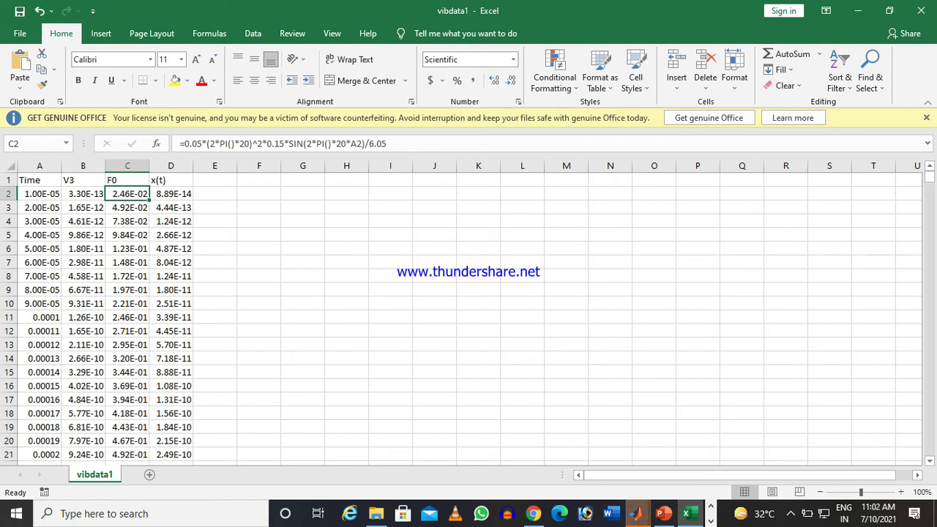
pyautogui.moveTo(637, 513)
pyautogui.click(672, 467)
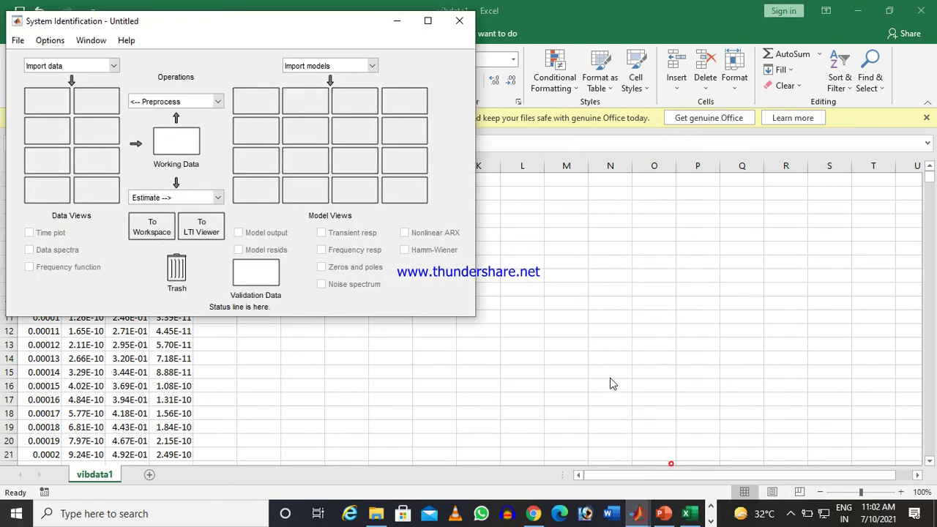
# Start a time-domain data import with in as the input variable and out as the output variable
pyautogui.click(113, 65)
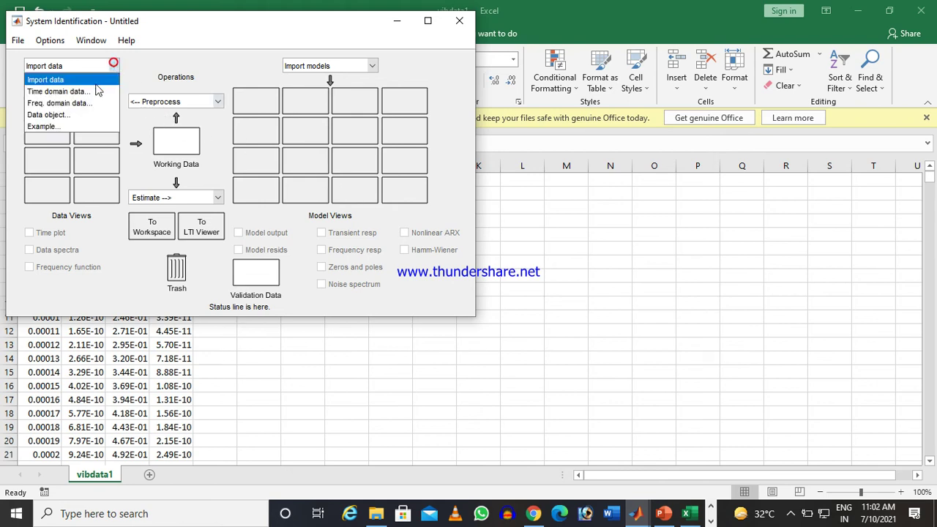
pyautogui.click(93, 91)
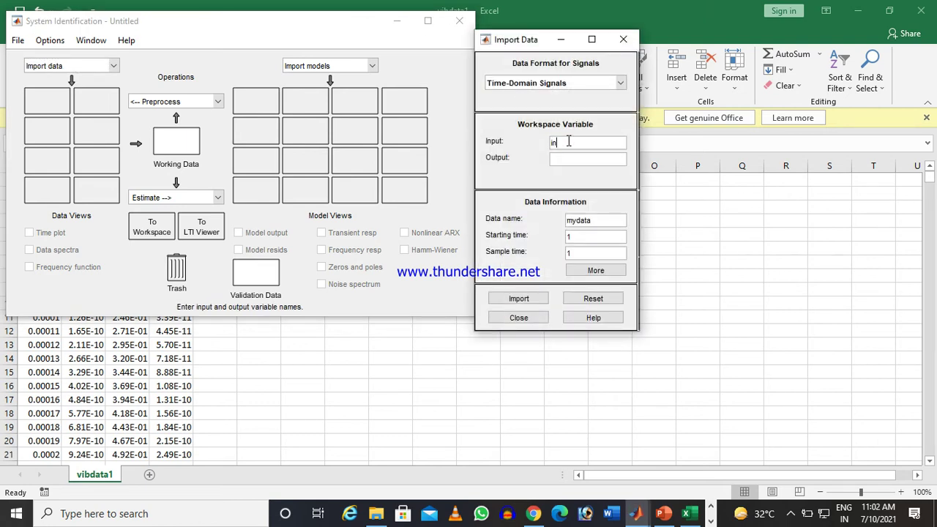
pyautogui.moveTo(636, 513)
pyautogui.click(571, 483)
pyautogui.click(578, 460)
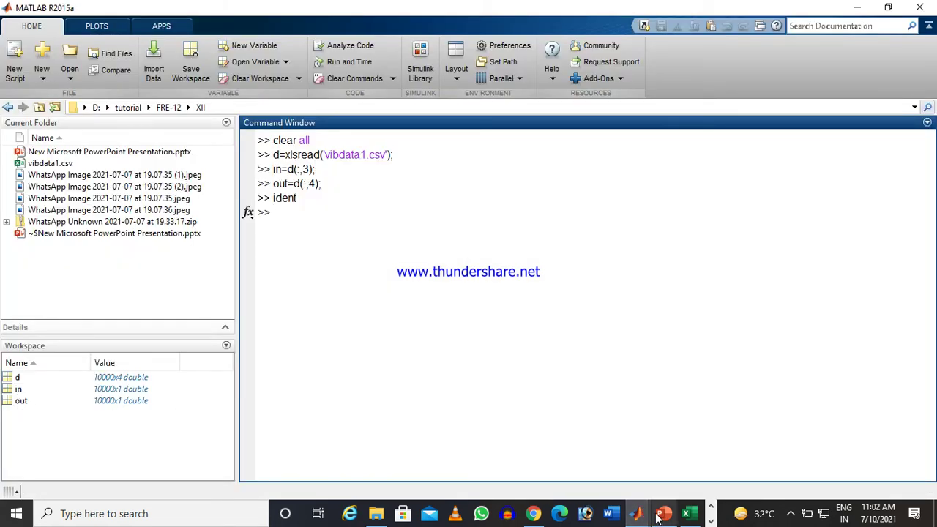
pyautogui.moveTo(636, 513)
pyautogui.click(780, 461)
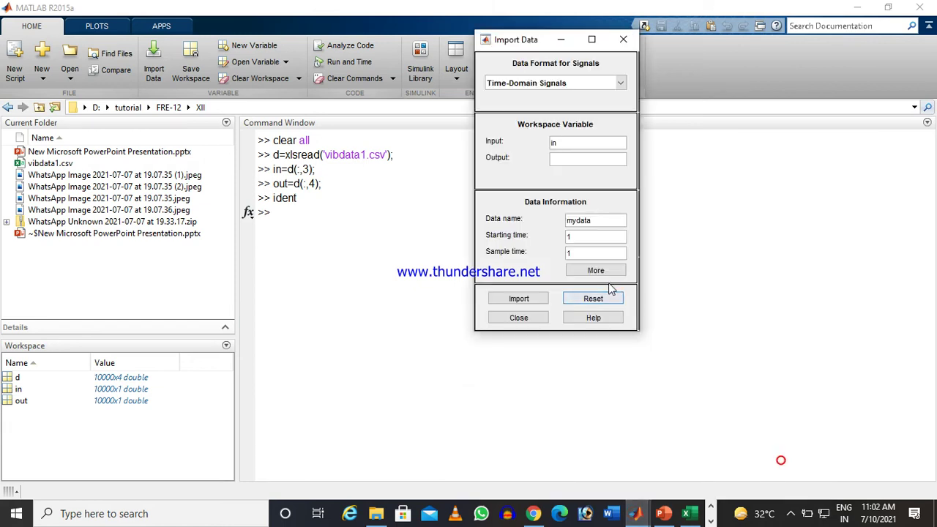
pyautogui.click(565, 159)
pyautogui.write('out')
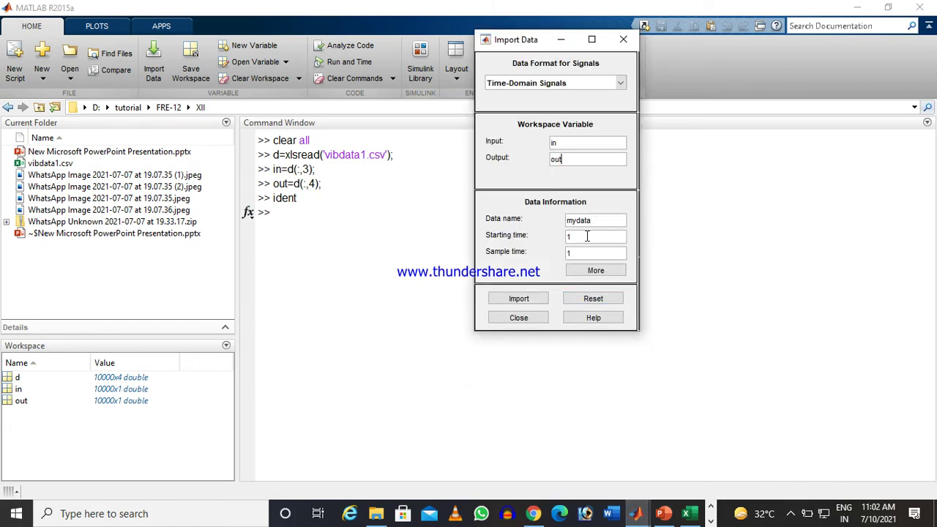
# Import the data set with starting time 0 and sample time 1/100000, and return to the System Identification window
pyautogui.doubleClick(586, 235)
pyautogui.write('0')
pyautogui.doubleClick(592, 254)
pyautogui.click(511, 298)
pyautogui.moveTo(635, 513)
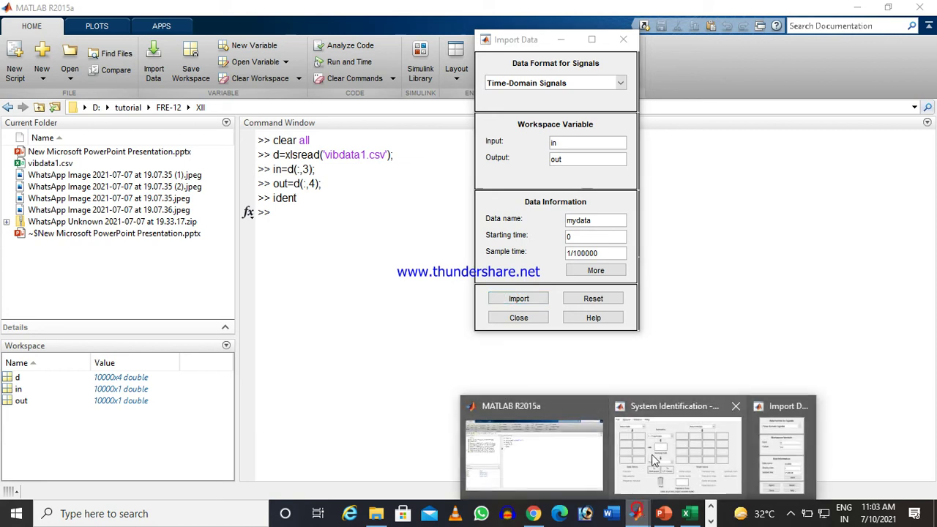
pyautogui.click(650, 454)
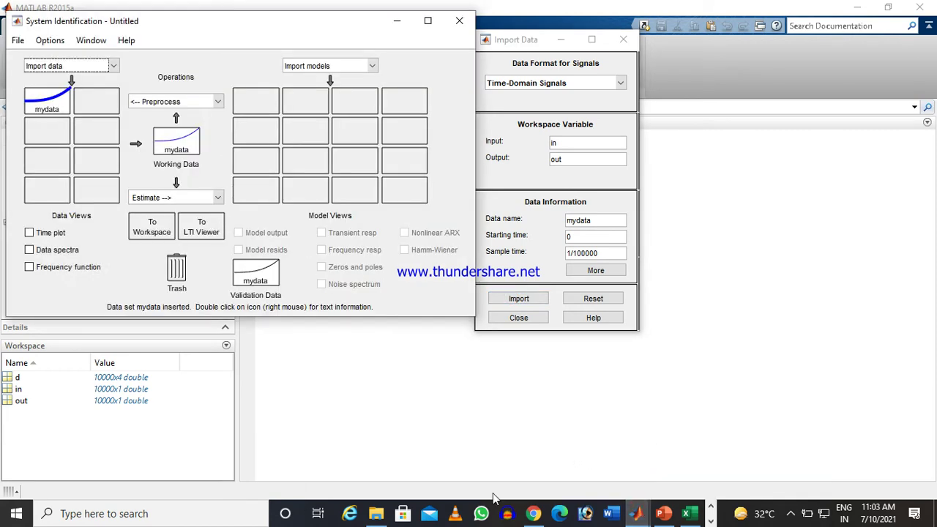
# Switch to Paint and set up the Pencil tool with the thickest line size
pyautogui.click(712, 511)
pyautogui.click(710, 510)
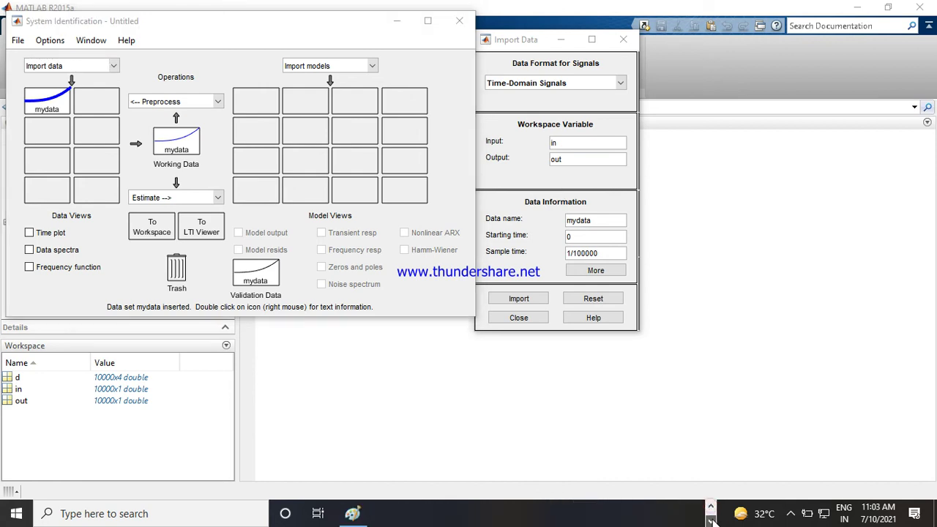
pyautogui.click(355, 514)
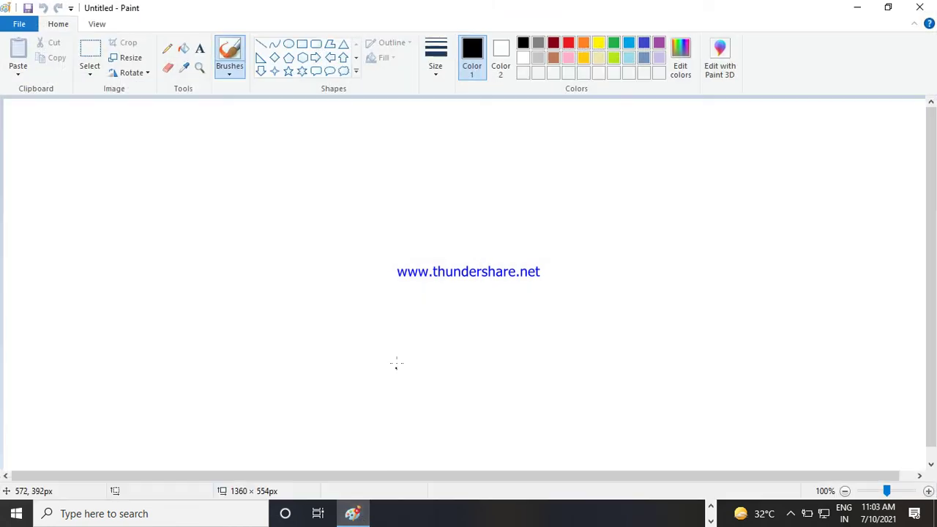
pyautogui.click(168, 48)
pyautogui.click(439, 66)
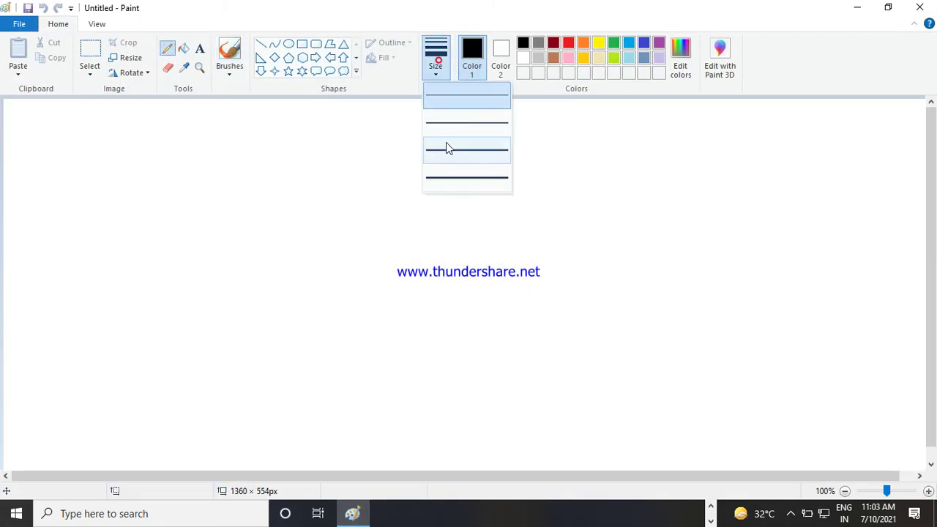
pyautogui.click(455, 180)
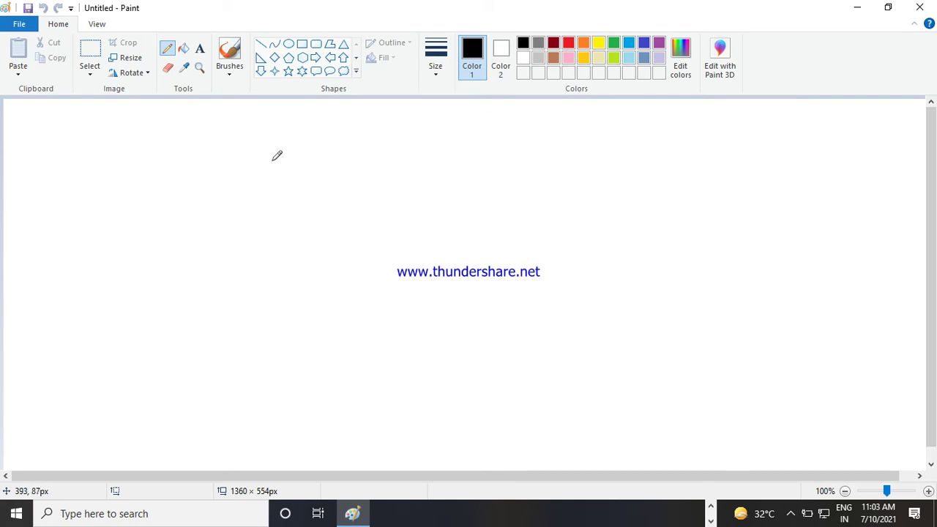
# Handwrite the fraction x(t)/f(t) followed by an equals sign in the upper part of the canvas
pyautogui.moveTo(272, 148)
pyautogui.mouseDown()
pyautogui.moveTo(282, 142)
pyautogui.moveTo(301, 157)
pyautogui.moveTo(319, 138)
pyautogui.moveTo(323, 150)
pyautogui.moveTo(328, 141)
pyautogui.moveTo(329, 163)
pyautogui.mouseUp()
pyautogui.moveTo(258, 170); pyautogui.dragTo(366, 170)
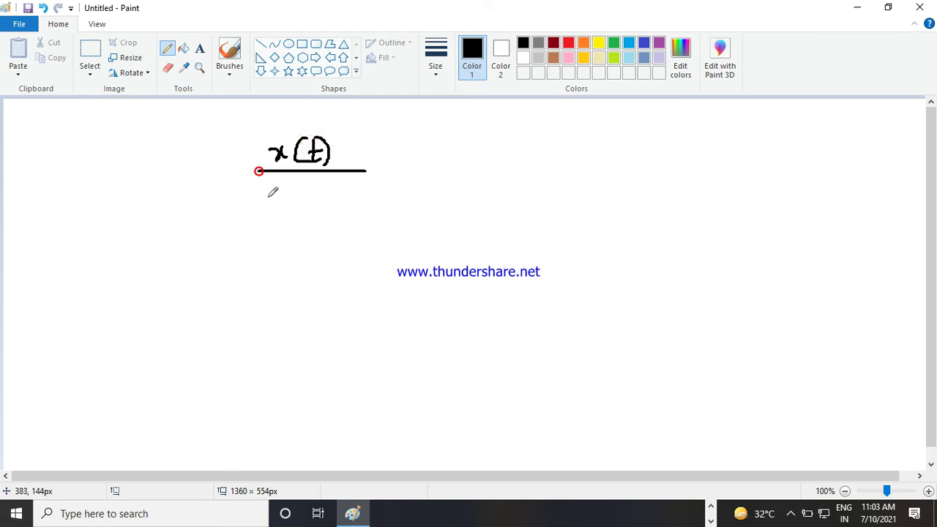
pyautogui.moveTo(286, 183)
pyautogui.mouseDown()
pyautogui.moveTo(281, 208)
pyautogui.moveTo(303, 190)
pyautogui.moveTo(311, 205)
pyautogui.moveTo(322, 189)
pyautogui.moveTo(328, 220)
pyautogui.mouseUp()
pyautogui.moveTo(383, 163); pyautogui.dragTo(404, 170)
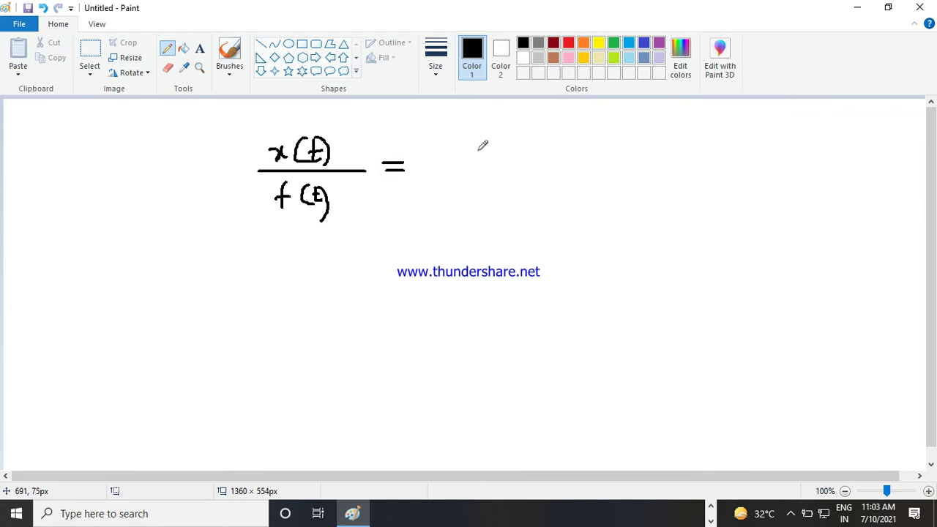
# Handwrite 1/(s² + 2ζωₙs + ωₙ²) as the equation's right-hand side, with a line below and a tick beside the denominator
pyautogui.moveTo(503, 130)
pyautogui.mouseDown()
pyautogui.moveTo(505, 159)
pyautogui.moveTo(675, 169)
pyautogui.mouseUp()
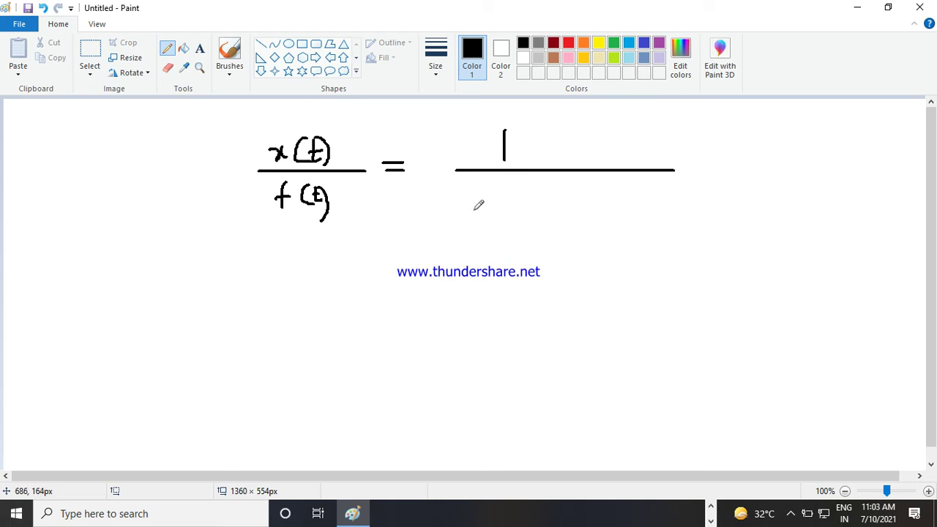
pyautogui.moveTo(471, 197)
pyautogui.mouseDown()
pyautogui.moveTo(504, 198)
pyautogui.moveTo(509, 208)
pyautogui.mouseUp()
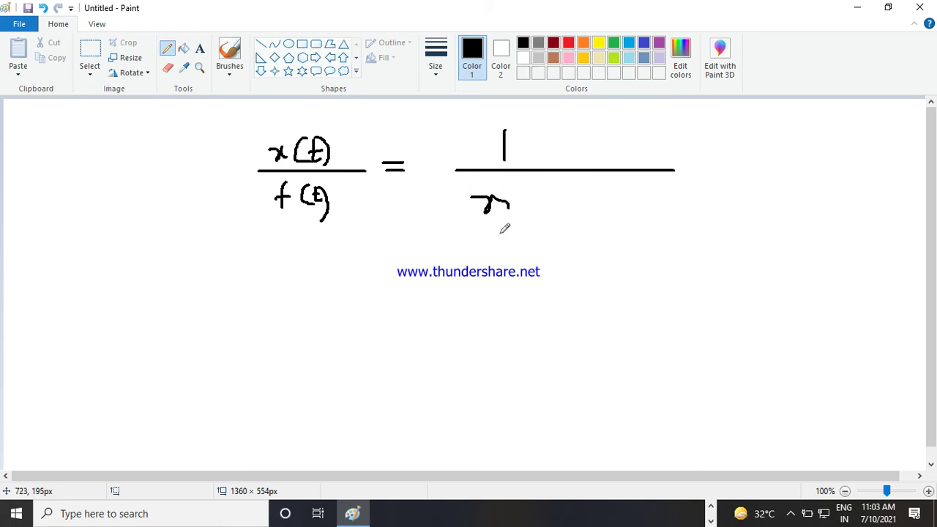
pyautogui.hotkey('ctrl', 'z')
pyautogui.hotkey('ctrl', 'z')
pyautogui.moveTo(452, 167); pyautogui.dragTo(692, 158)
pyautogui.moveTo(468, 194)
pyautogui.mouseDown()
pyautogui.moveTo(486, 218)
pyautogui.moveTo(492, 187)
pyautogui.moveTo(516, 185)
pyautogui.moveTo(536, 208)
pyautogui.moveTo(524, 226)
pyautogui.moveTo(556, 210)
pyautogui.moveTo(562, 217)
pyautogui.moveTo(571, 202)
pyautogui.moveTo(574, 260)
pyautogui.mouseUp()
pyautogui.moveTo(602, 207)
pyautogui.mouseDown()
pyautogui.moveTo(629, 199)
pyautogui.moveTo(625, 188)
pyautogui.moveTo(650, 208)
pyautogui.moveTo(672, 192)
pyautogui.moveTo(670, 206)
pyautogui.moveTo(708, 196)
pyautogui.moveTo(700, 208)
pyautogui.moveTo(734, 204)
pyautogui.moveTo(743, 188)
pyautogui.moveTo(765, 209)
pyautogui.moveTo(813, 159)
pyautogui.mouseUp()
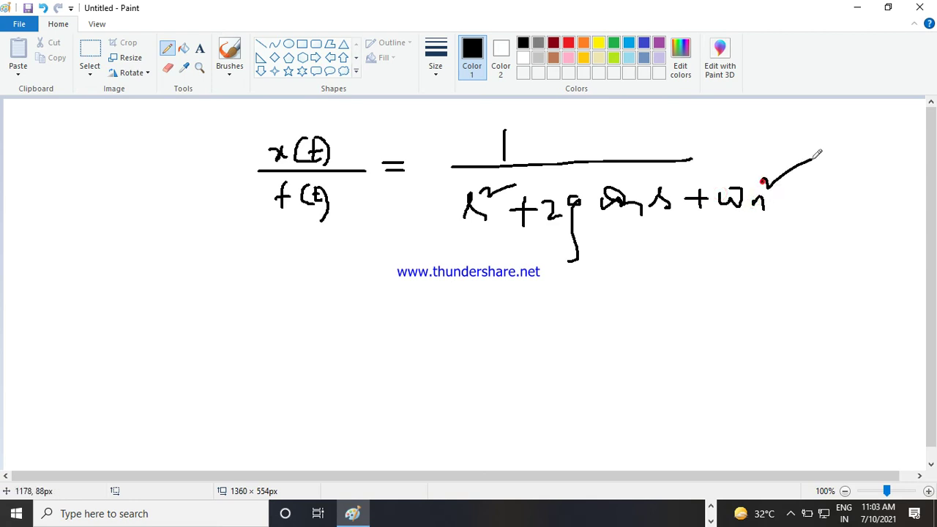
pyautogui.moveTo(453, 264); pyautogui.dragTo(807, 262)
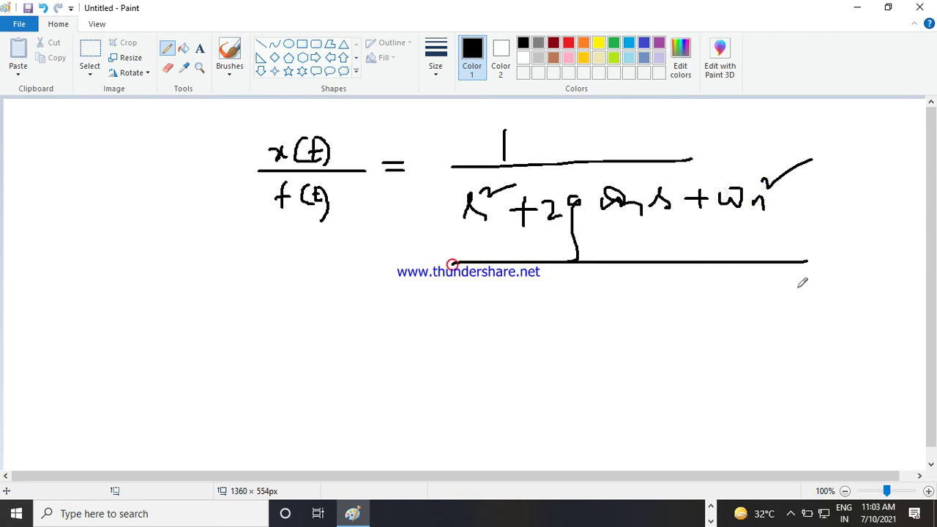
pyautogui.moveTo(782, 210); pyautogui.dragTo(836, 182)
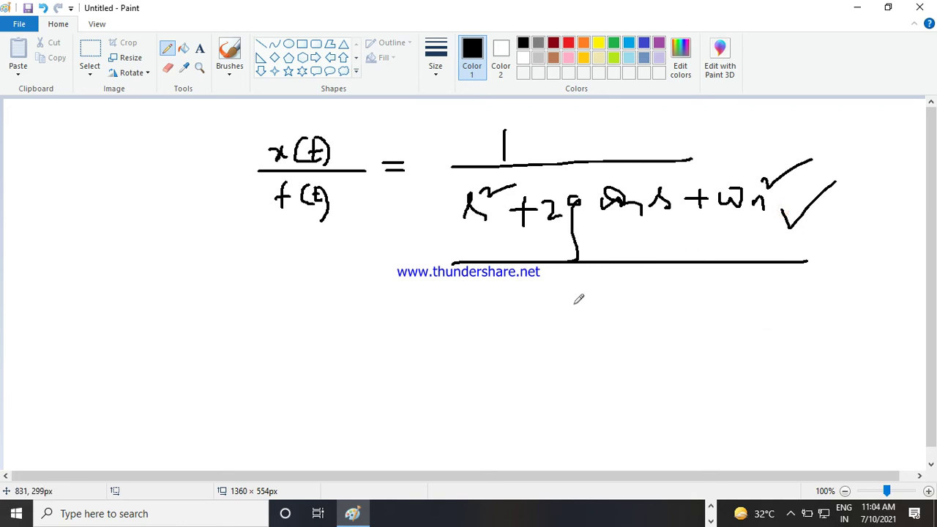
# Note below the equation that the denominator d has roots = 2 and the numerator n has r = 0
pyautogui.moveTo(571, 293)
pyautogui.mouseDown()
pyautogui.moveTo(548, 298)
pyautogui.moveTo(572, 273)
pyautogui.moveTo(571, 303)
pyautogui.mouseUp()
pyautogui.moveTo(578, 258); pyautogui.dragTo(584, 357)
pyautogui.moveTo(633, 316)
pyautogui.mouseDown()
pyautogui.moveTo(661, 320)
pyautogui.moveTo(682, 295)
pyautogui.moveTo(680, 322)
pyautogui.moveTo(701, 322)
pyautogui.moveTo(693, 329)
pyautogui.mouseUp()
pyautogui.moveTo(714, 298)
pyautogui.mouseDown()
pyautogui.moveTo(747, 293)
pyautogui.moveTo(748, 306)
pyautogui.moveTo(770, 309)
pyautogui.mouseUp()
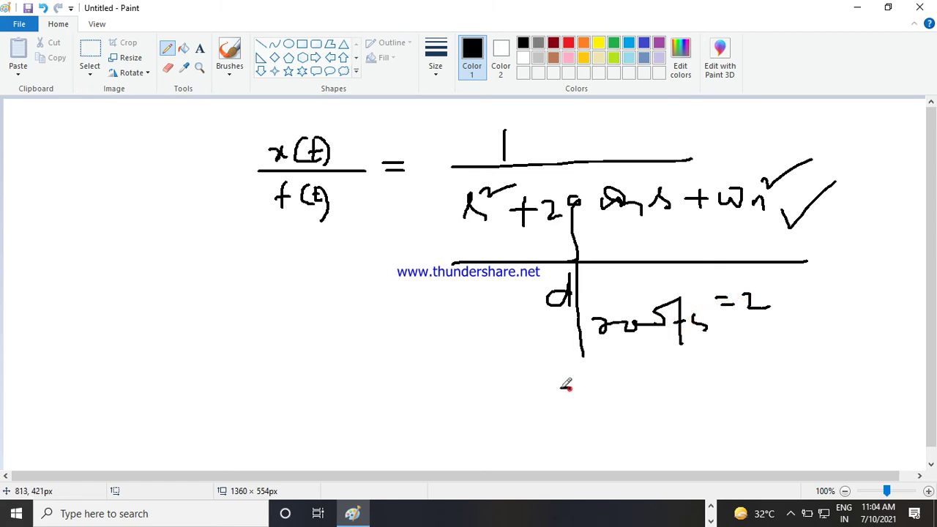
pyautogui.moveTo(561, 399)
pyautogui.mouseDown()
pyautogui.moveTo(561, 389)
pyautogui.moveTo(579, 404)
pyautogui.mouseUp()
pyautogui.moveTo(585, 362); pyautogui.dragTo(590, 443)
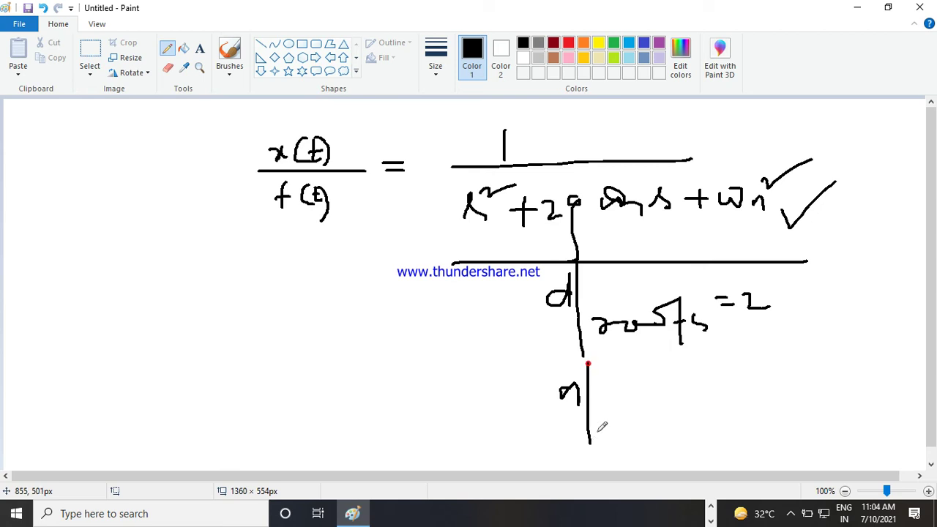
pyautogui.moveTo(608, 407)
pyautogui.mouseDown()
pyautogui.moveTo(619, 412)
pyautogui.moveTo(677, 386)
pyautogui.moveTo(716, 406)
pyautogui.moveTo(717, 381)
pyautogui.mouseUp()
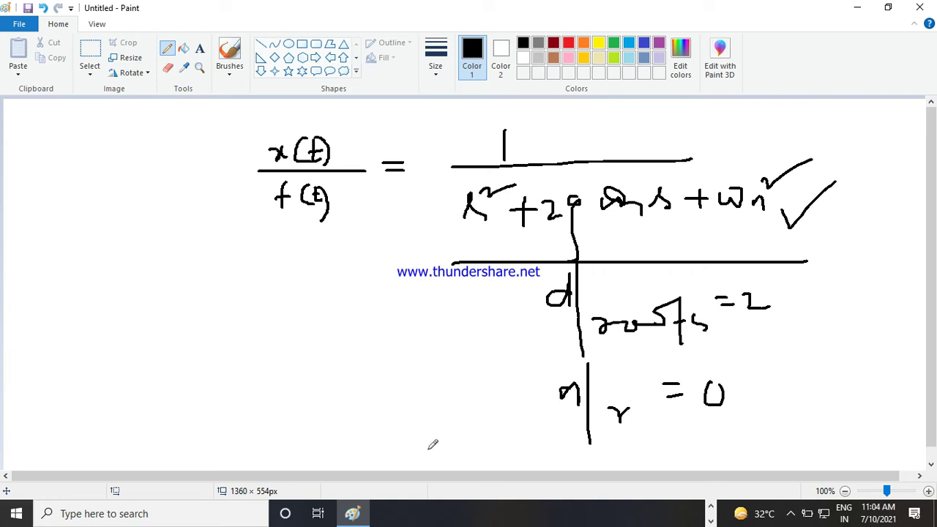
# Return to System Identification and estimate a continuous-time transfer function model with 2 poles and 0 zeros
pyautogui.click(855, 9)
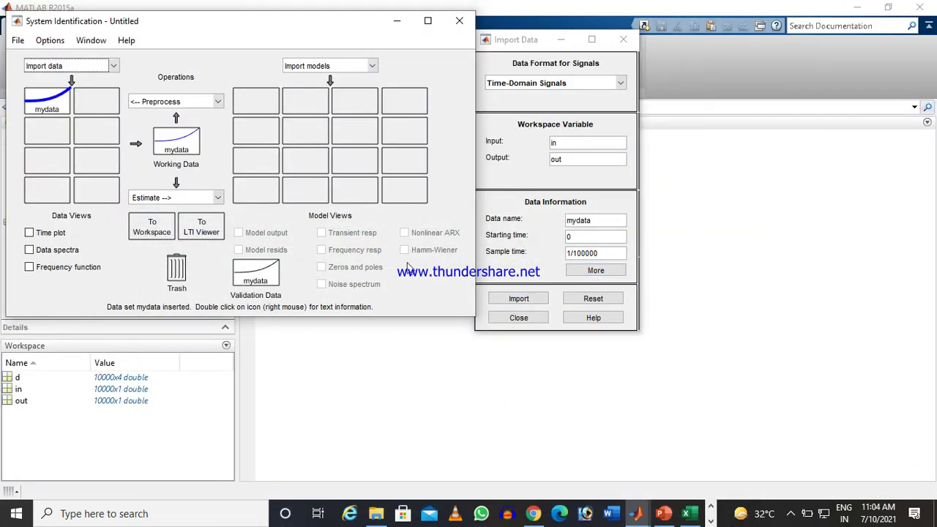
pyautogui.click(218, 197)
pyautogui.click(203, 222)
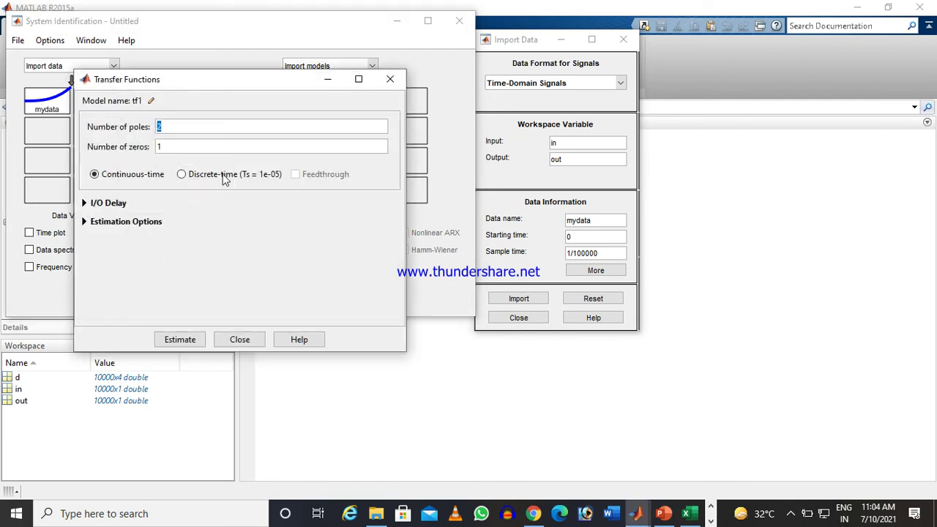
pyautogui.press('Tab')
pyautogui.write('0')
pyautogui.click(194, 340)
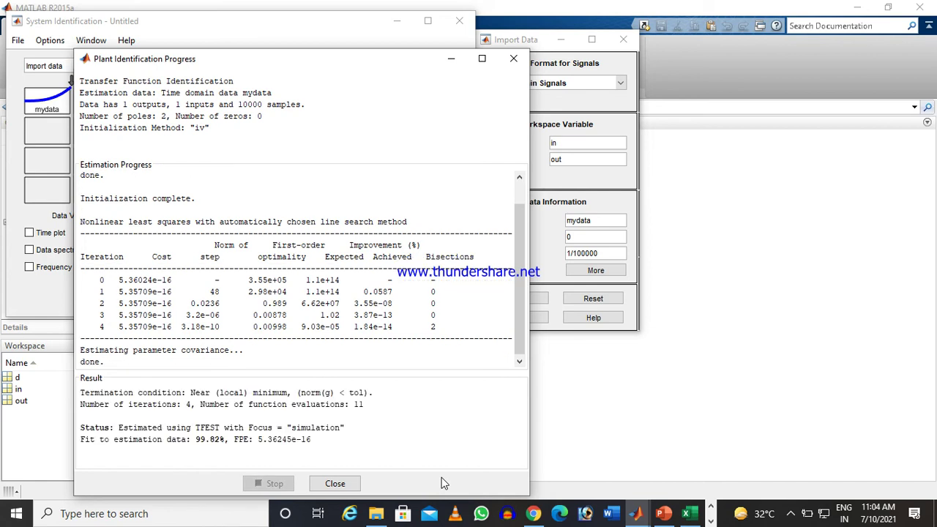
# Close the estimation progress report and open the details of model tf1 to examine its transfer function
pyautogui.click(513, 59)
pyautogui.click(459, 20)
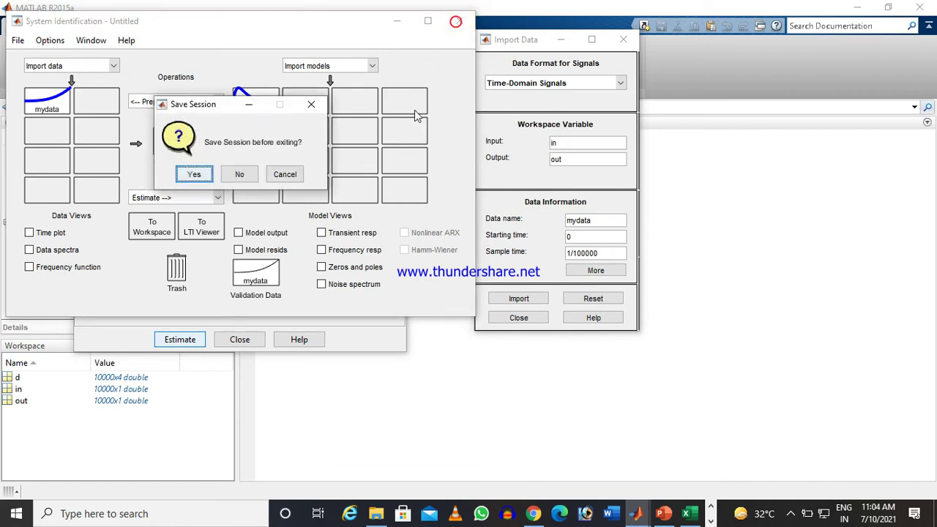
pyautogui.click(284, 174)
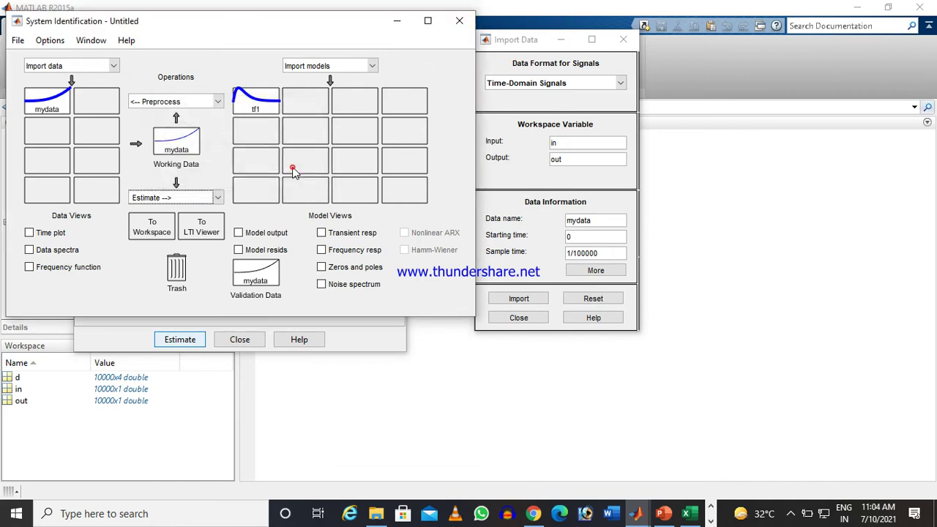
pyautogui.doubleClick(257, 104)
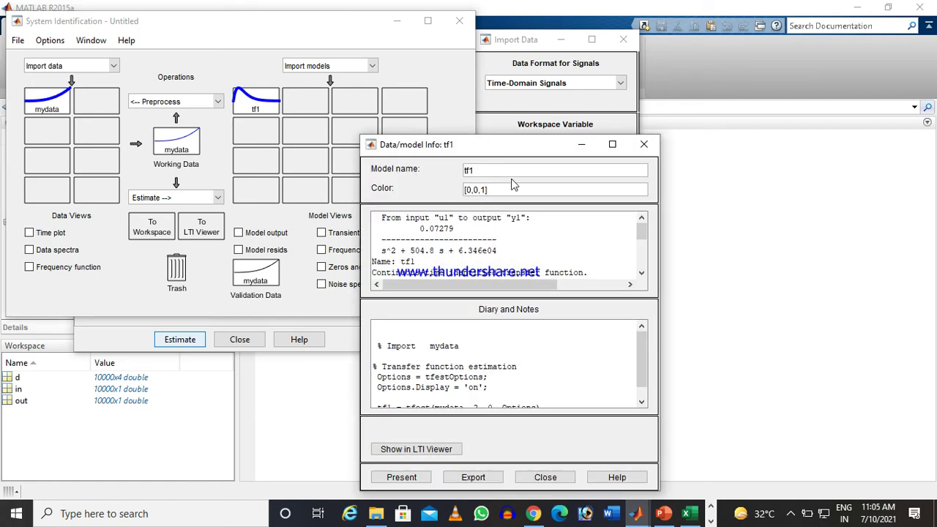
pyautogui.moveTo(504, 147); pyautogui.dragTo(456, 35)
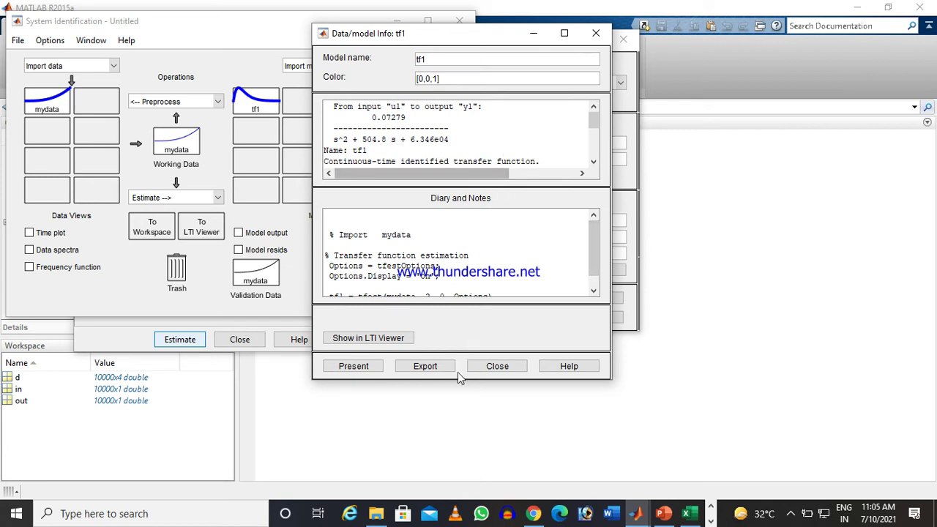
pyautogui.click(411, 139)
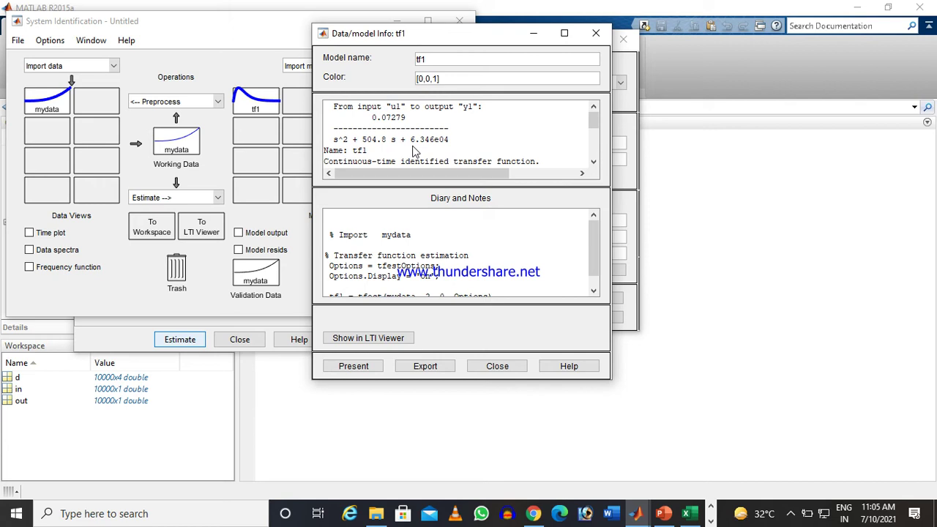
# Compute (63460)^.5 in the MATLAB Command Window and convert the answer with ans*30/pi
pyautogui.click(346, 423)
pyautogui.write('(')
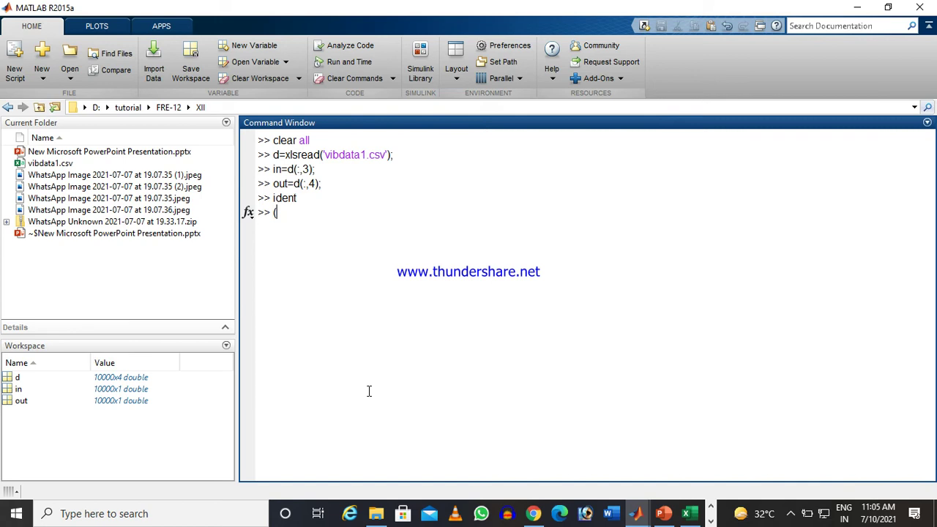
pyautogui.write('63460)^.5')
pyautogui.press('Return')
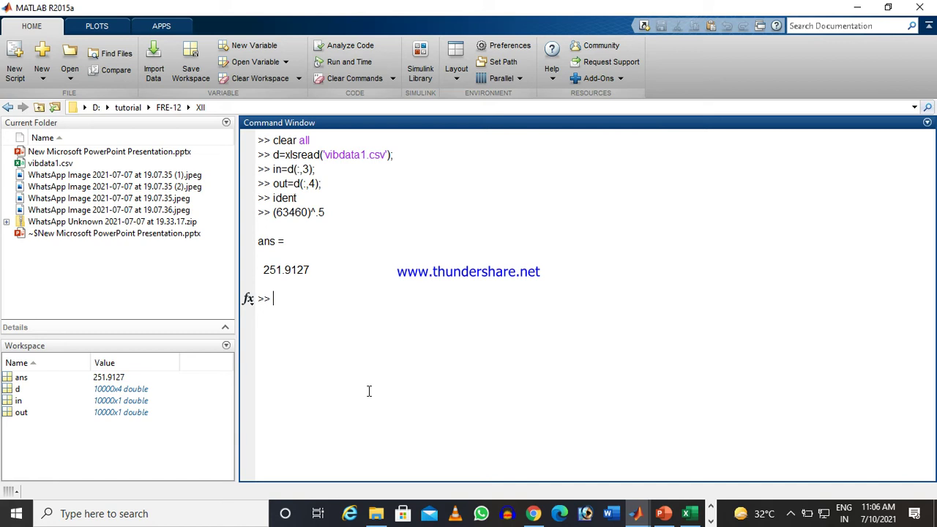
pyautogui.write('ans*30/pi')
pyautogui.press('Return')
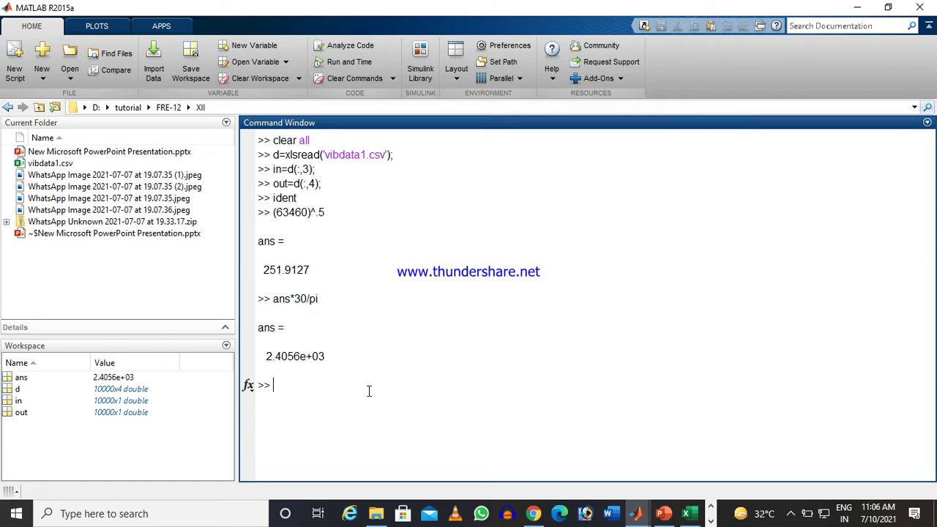